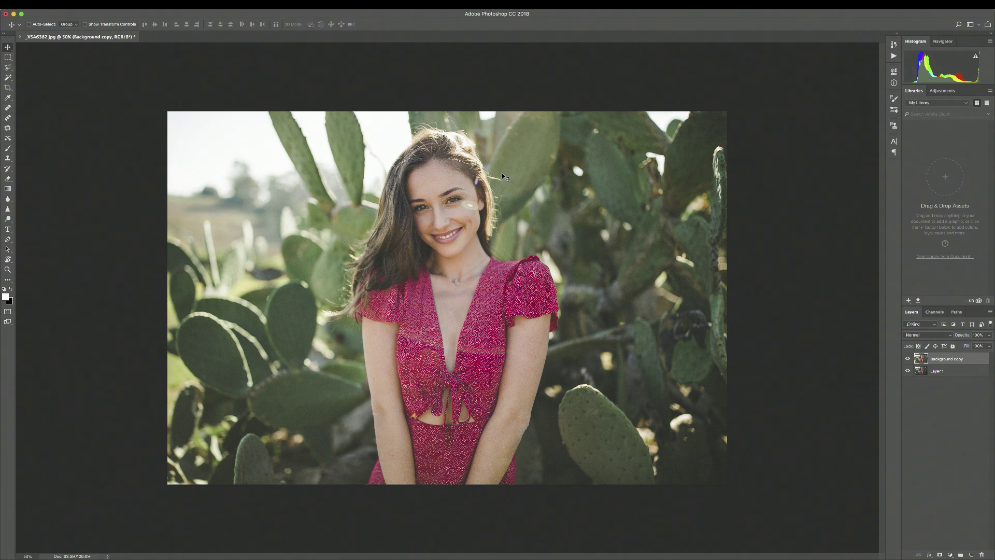
Compare the photo with and without the Background copy layer
left_click(908, 358)
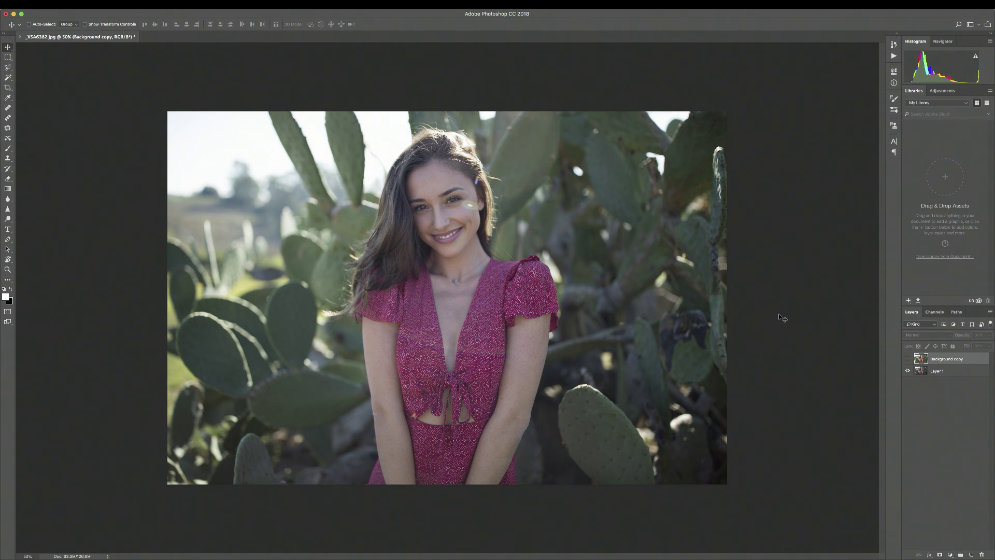
left_click(908, 358)
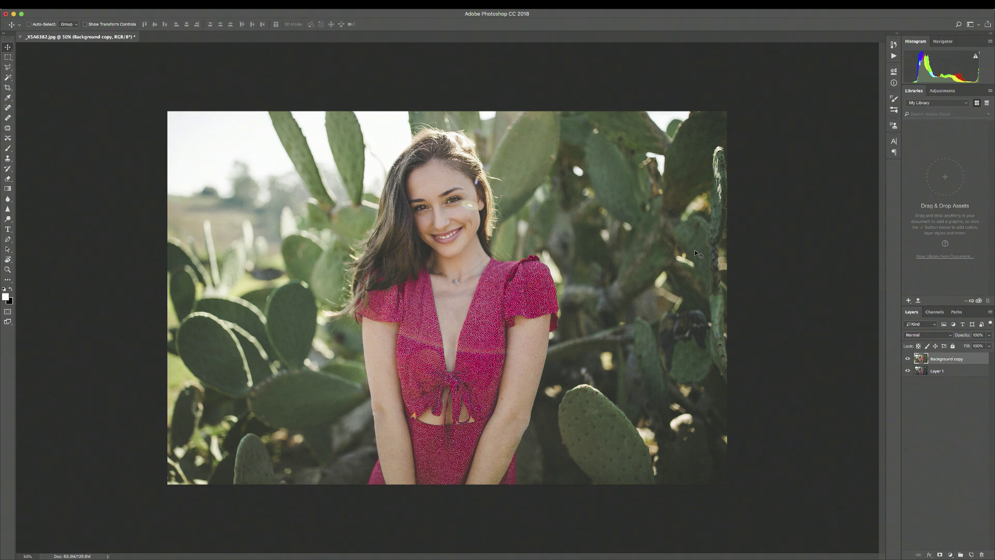
Add a new layer above the Background copy and set its blend mode to Color
key("super+shift+n")
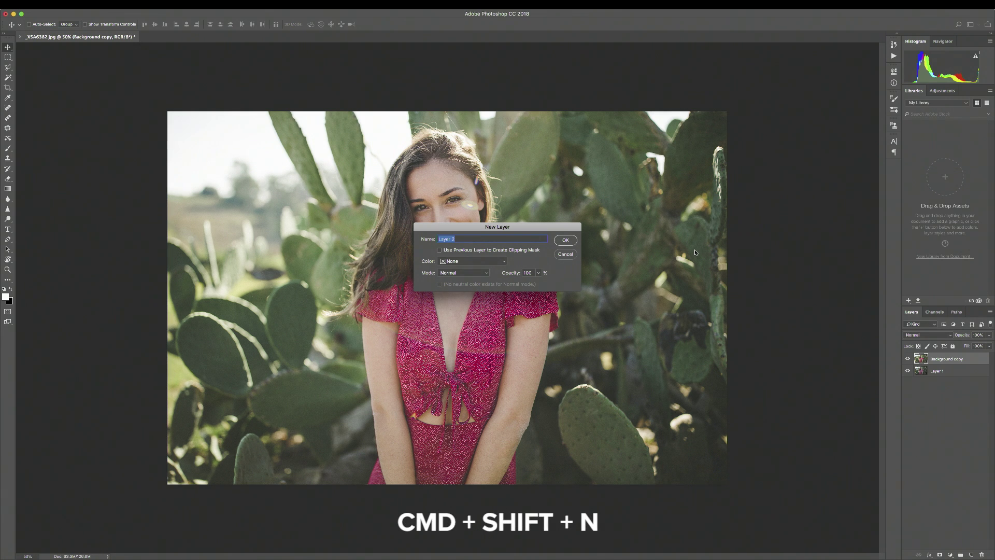
key("Return")
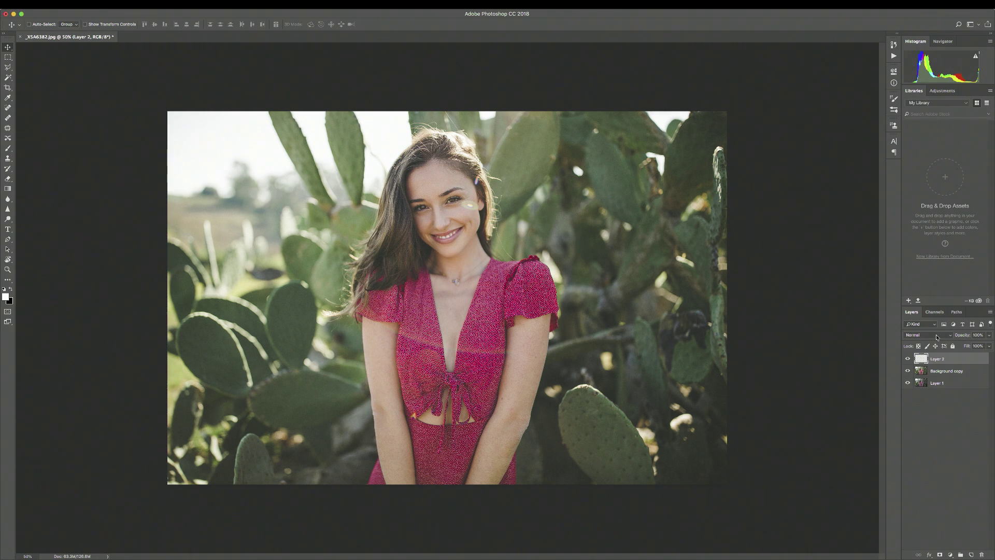
left_click(937, 336)
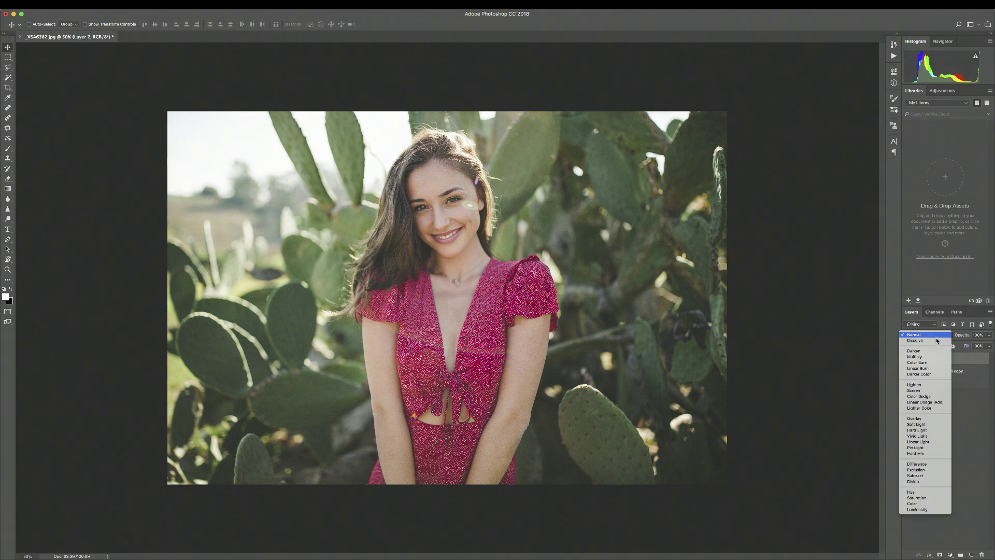
left_click(922, 505)
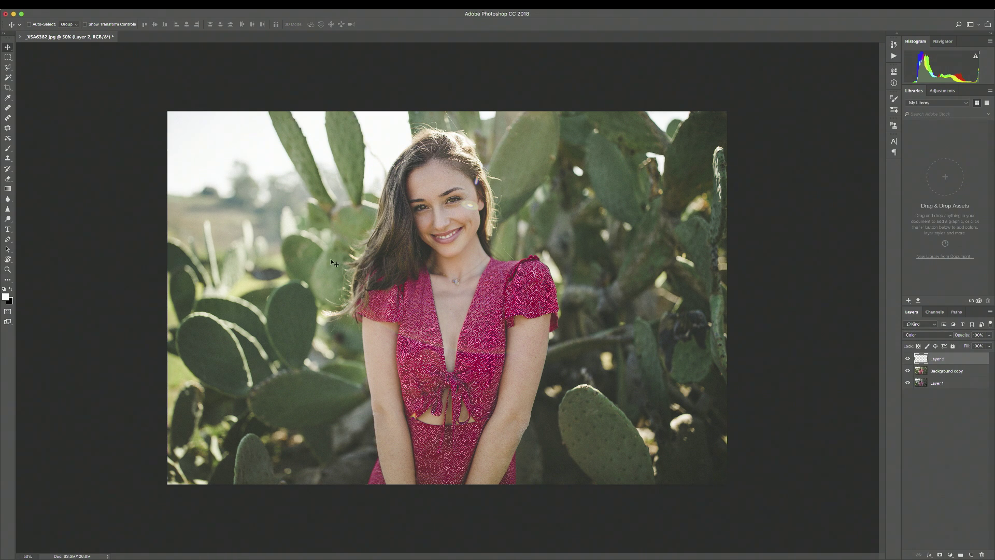
Choose a soft round brush preset for the Brush tool
left_click(8, 148)
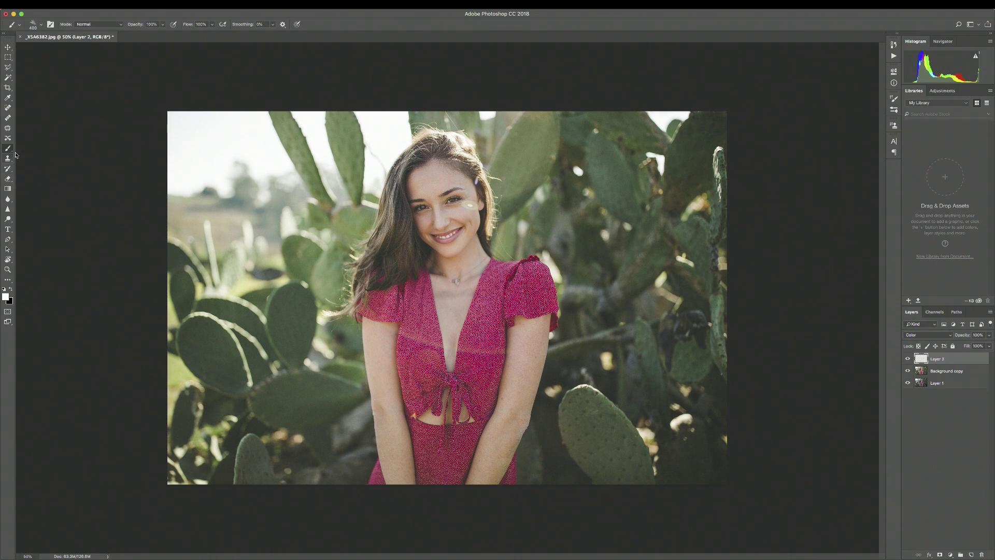
left_click(41, 24)
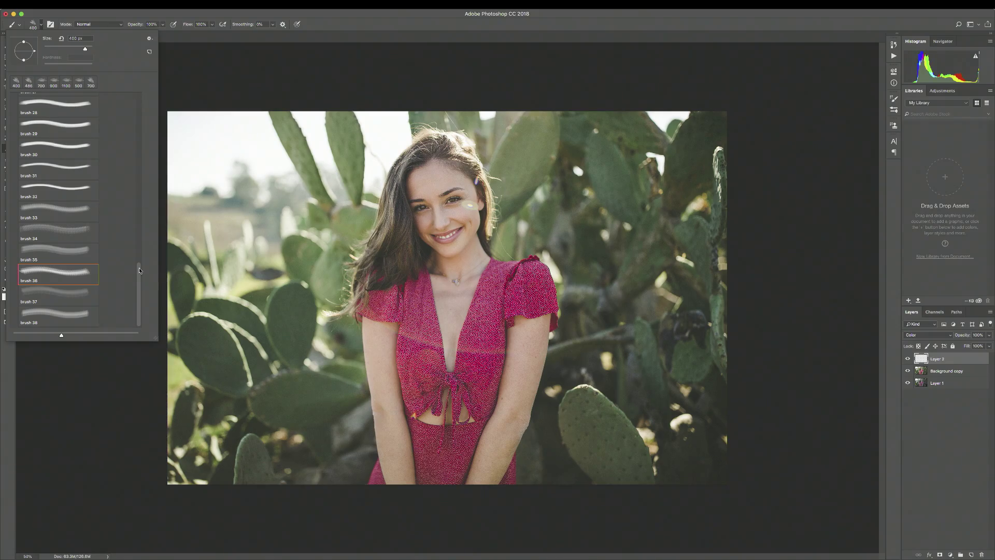
left_click_drag(138, 288, 137, 104)
key("Return")
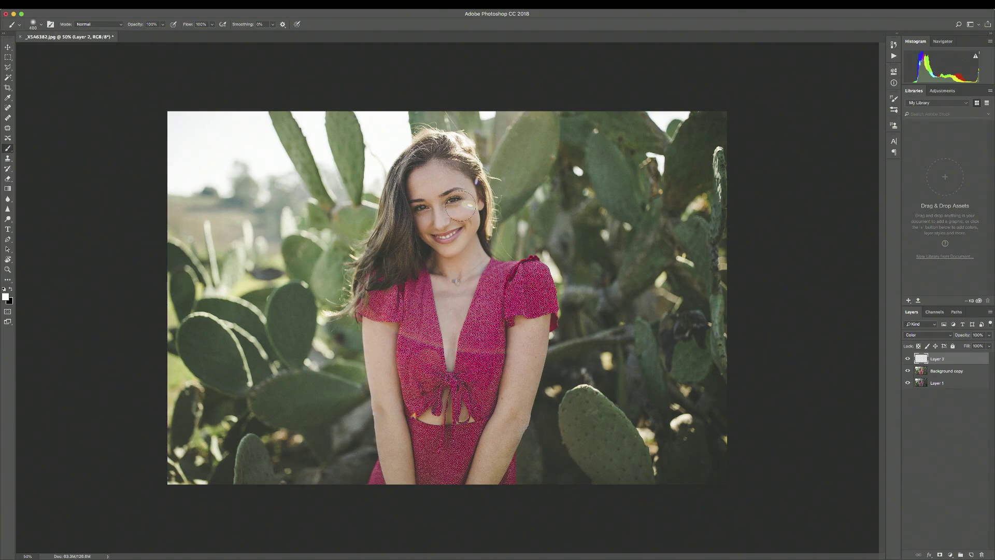
Sample nearby skin tones and paint over the yellow-green lens flare on the cheek with a smaller brush at 50% opacity
left_click(456, 213, "super")
left_click(463, 208, "super")
left_click(481, 176, "super")
scroll(482, 174, "up", 5)
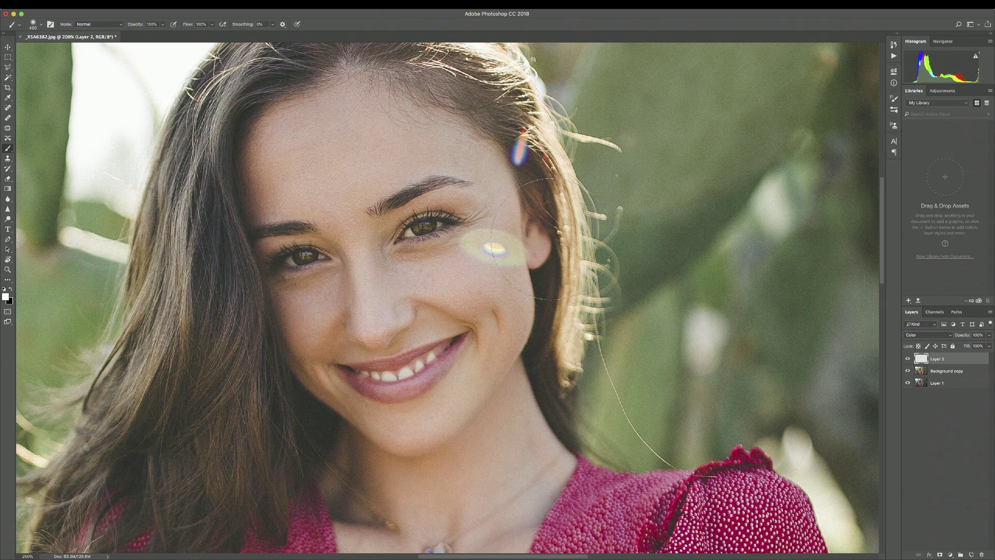
left_click(473, 273, "alt")
key("bracketleft")
key("bracketleft")
key("bracketleft")
key("bracketleft")
key("bracketleft")
key("bracketleft")
key("bracketleft")
key("bracketleft")
key("bracketleft")
left_click_drag(501, 209, 473, 234)
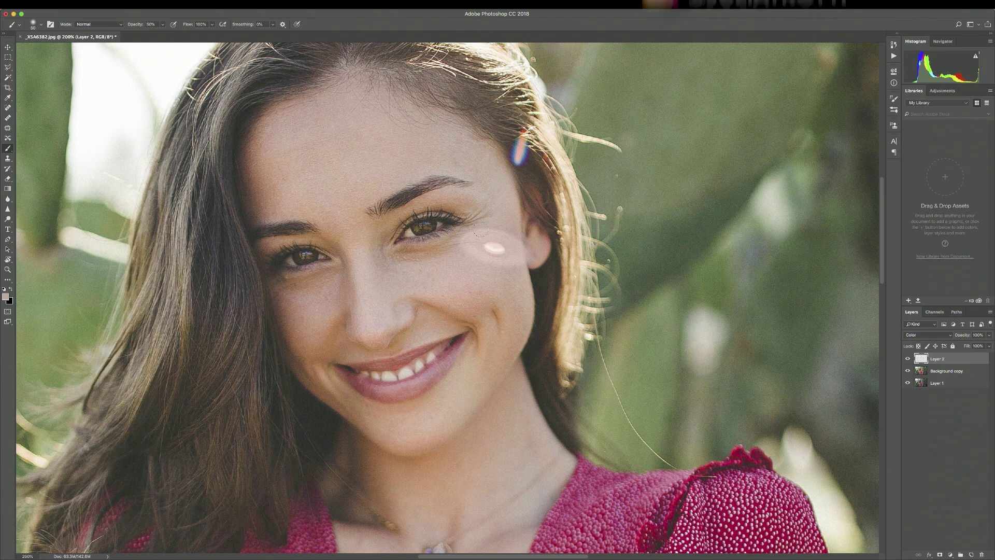
left_click(433, 255, "alt")
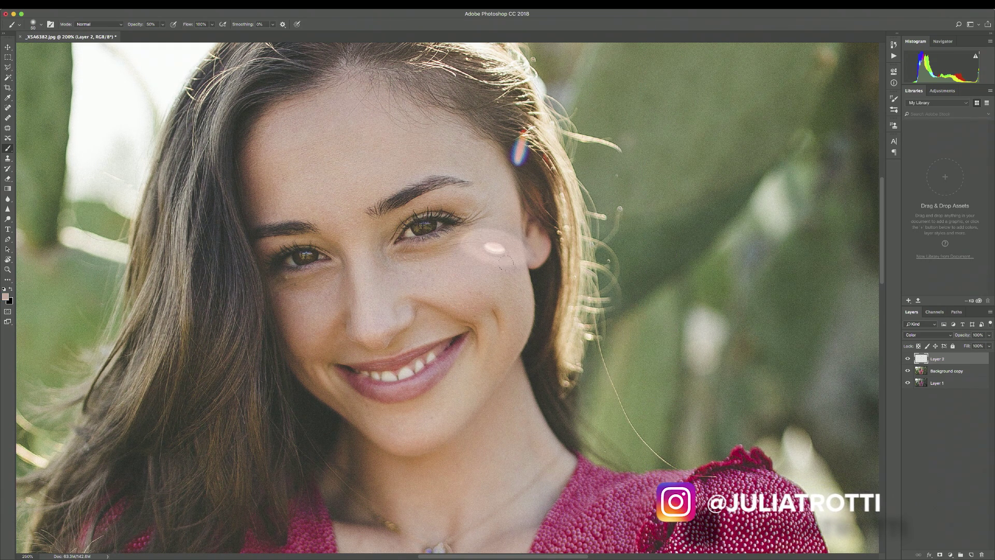
left_click(518, 284)
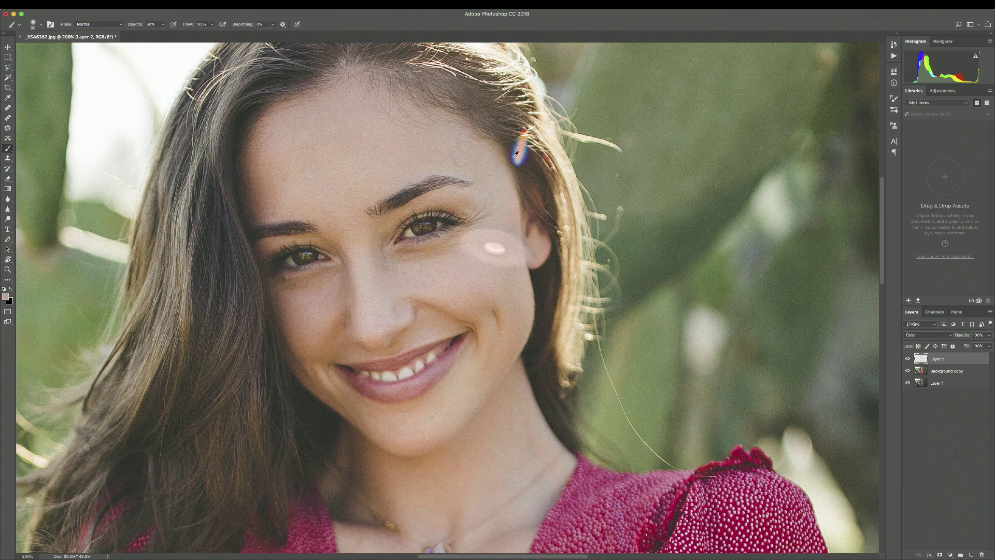
Sample the surrounding hair colour and paint over the blue and orange flare in the hair beside the temple
left_click(535, 166, "alt")
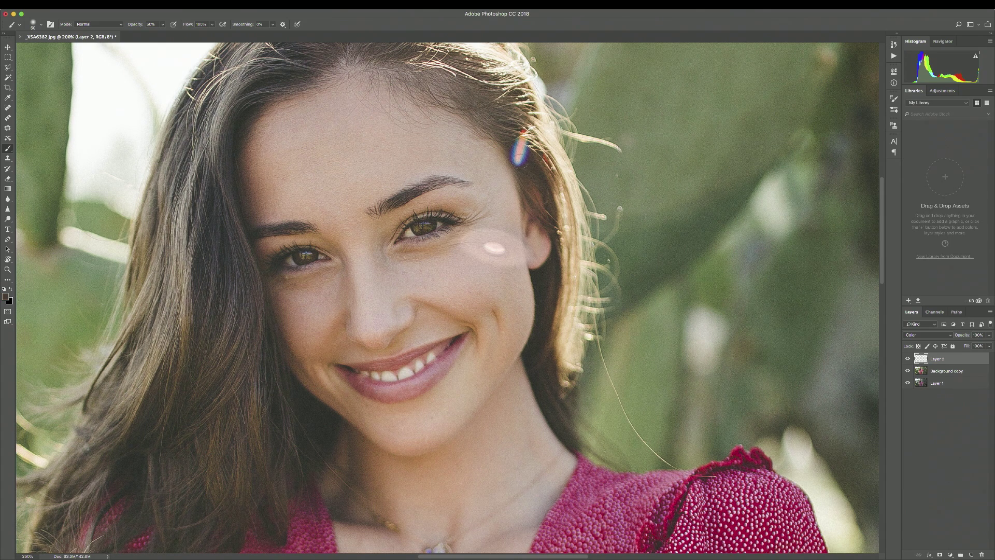
left_click(534, 166, "alt")
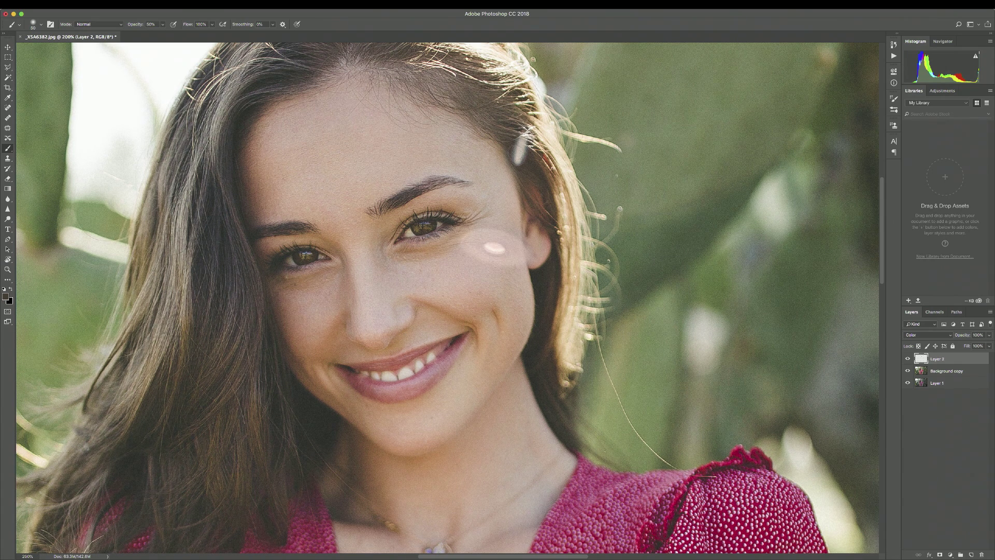
left_click(552, 172, "alt")
Add a new Normal-mode layer above the Color layer and switch to the Clone Stamp tool
key("super+shift+n")
key("Return")
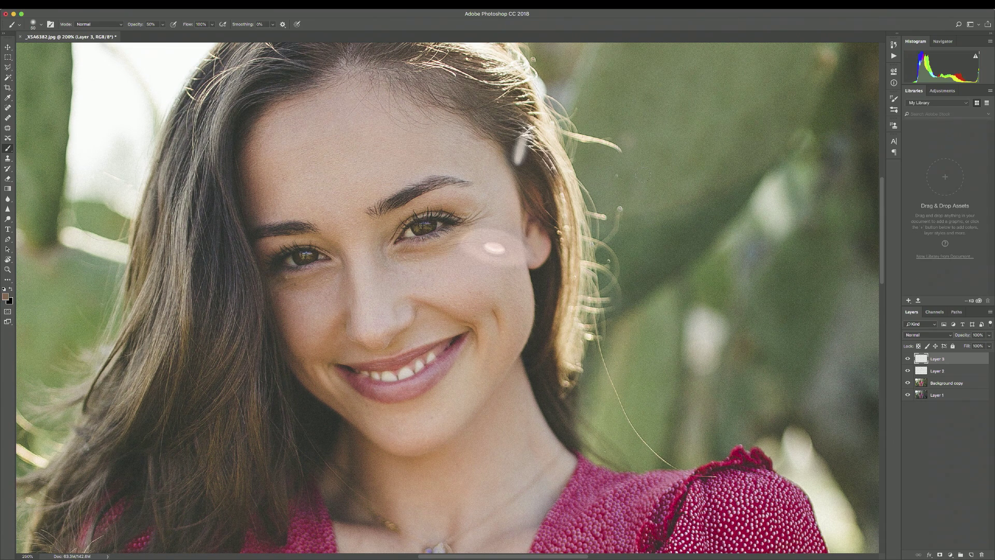
key("s")
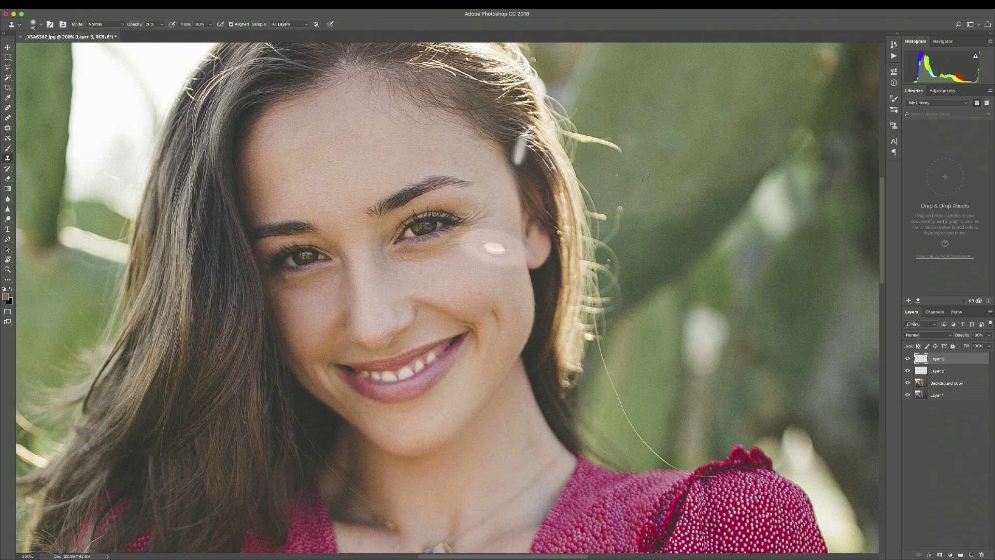
Clone clean skin over the flare's edge where the cheek meets the ear
left_click(476, 269, "super")
left_click(493, 269, "super")
left_click_drag(533, 280, 551, 266)
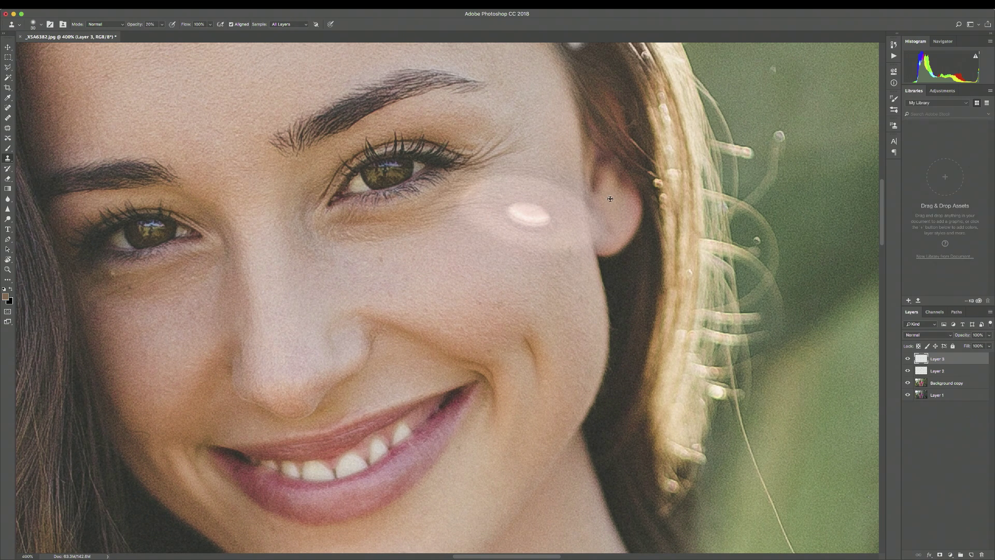
left_click(609, 199, "alt")
left_click(632, 229, "alt")
left_click(632, 233, "ctrl")
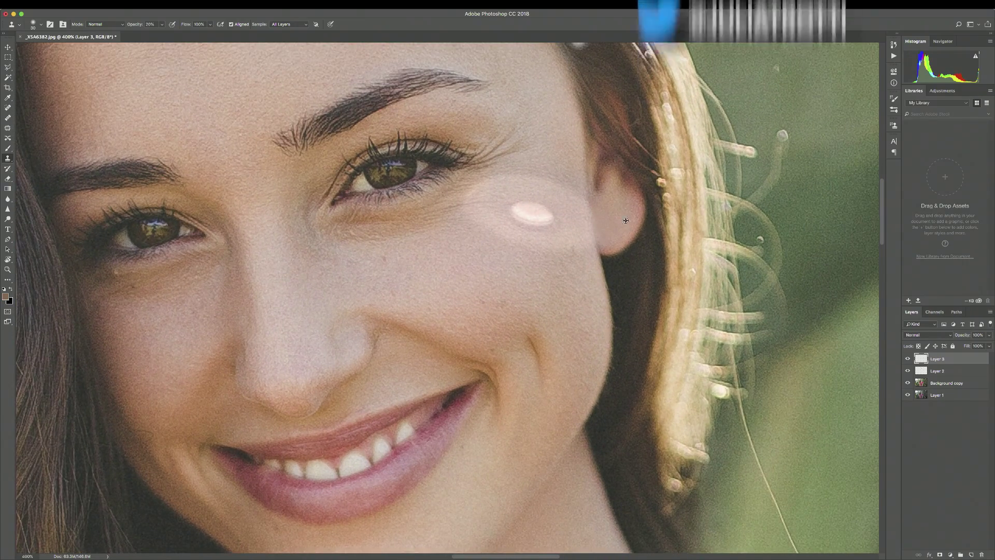
left_click(625, 220, "alt")
left_click(624, 221, "alt")
left_click_drag(651, 217, 675, 200)
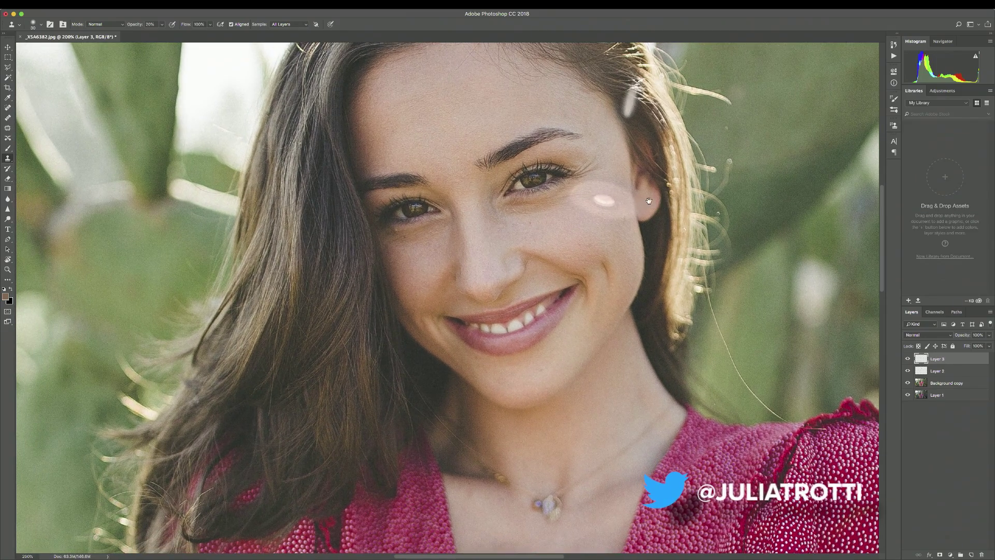
left_click(652, 218, "alt")
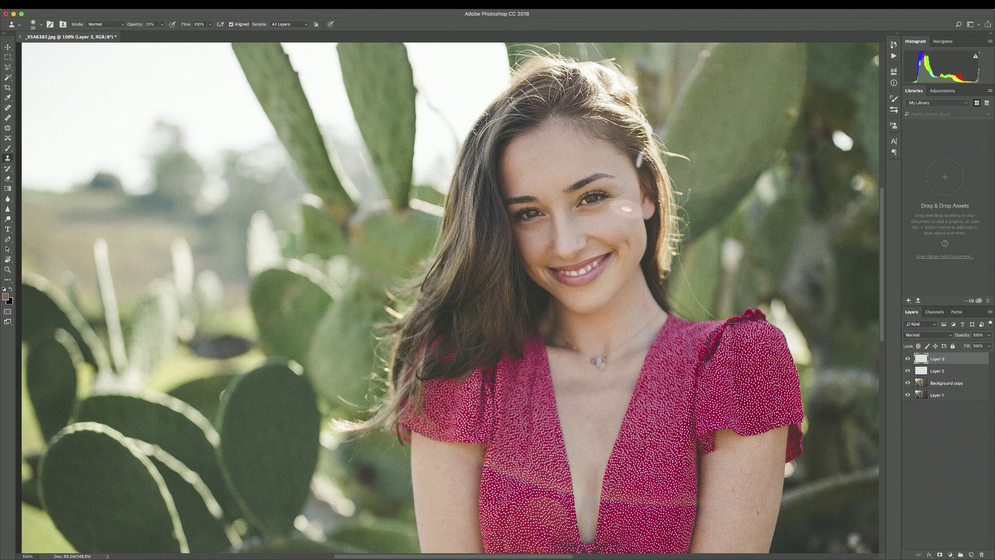
scroll(642, 217, "up", 2)
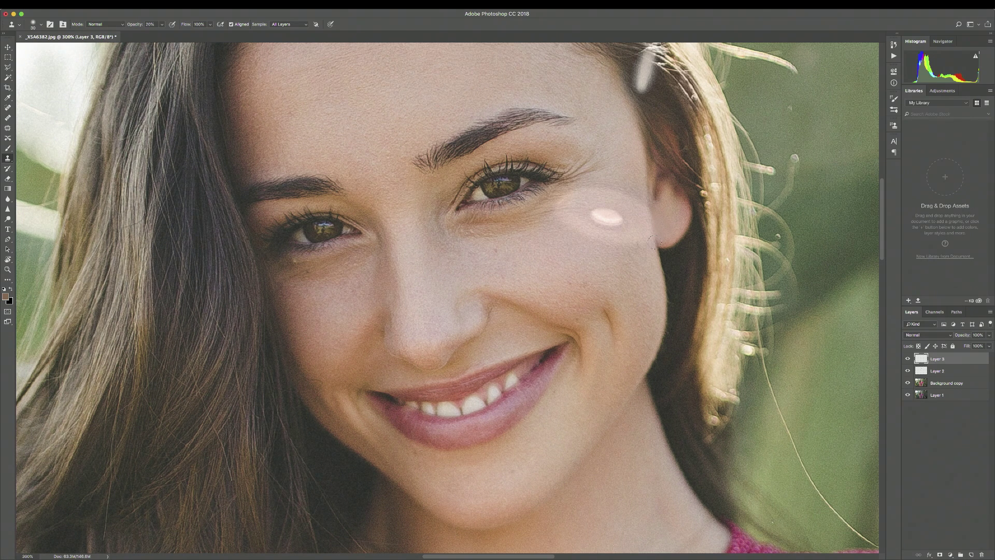
Add another new layer and clone nearby skin over the pale halo surrounding the bright spot on the cheek
key("super+shift+n")
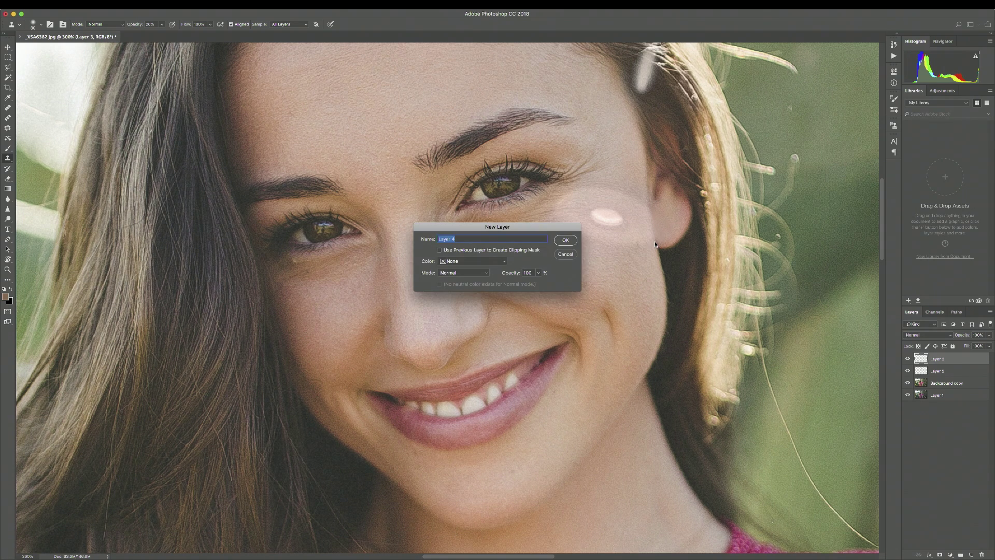
key("Return")
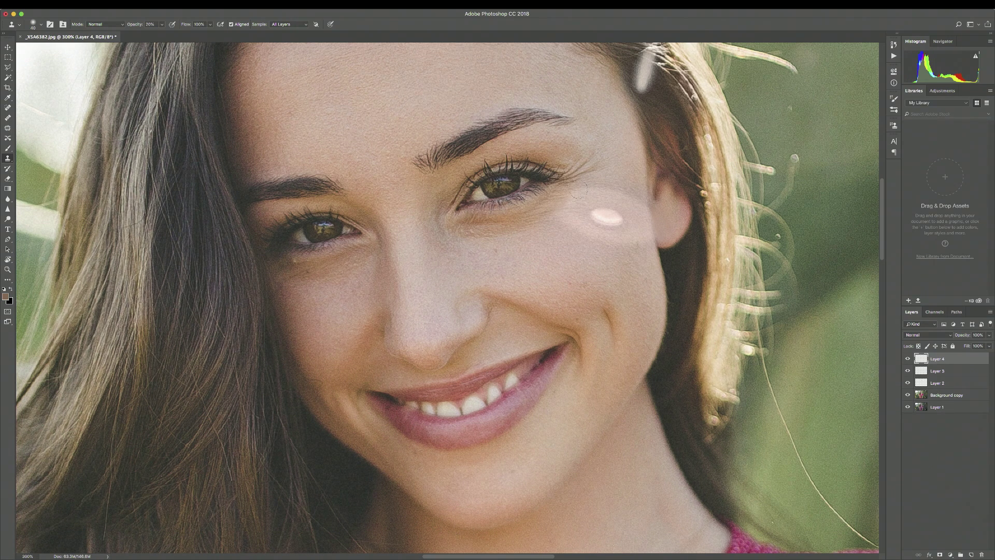
left_click(596, 183)
left_click(606, 176, "alt")
left_click_drag(567, 197, 563, 208)
left_click(557, 199, "alt")
left_click(588, 184, "alt")
left_click(551, 225, "alt")
left_click(549, 226, "alt")
mouse_move(563, 216)
left_mouse_down()
mouse_move(586, 230)
mouse_move(585, 189)
mouse_move(571, 209)
mouse_move(619, 171)
mouse_move(600, 191)
mouse_move(624, 172)
left_mouse_up()
left_click(561, 243, "alt")
left_click(565, 249, "alt")
mouse_move(637, 234)
left_mouse_down()
mouse_move(589, 231)
mouse_move(632, 251)
mouse_move(638, 233)
mouse_move(619, 230)
mouse_move(599, 244)
mouse_move(579, 211)
mouse_move(595, 223)
mouse_move(581, 208)
mouse_move(613, 182)
mouse_move(617, 191)
mouse_move(620, 153)
mouse_move(639, 212)
left_mouse_up()
left_click(618, 180, "alt")
left_click(626, 163, "alt")
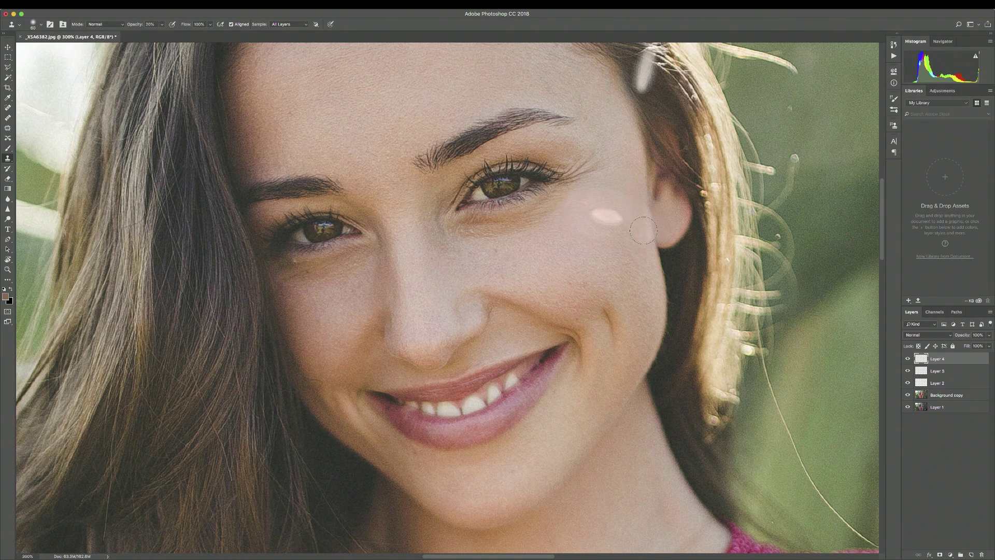
Add a new layer and remove the bright oval spot on the cheek with an enlarged Healing Brush sampling clean skin
key("super+shift+n")
key("Return")
key("j")
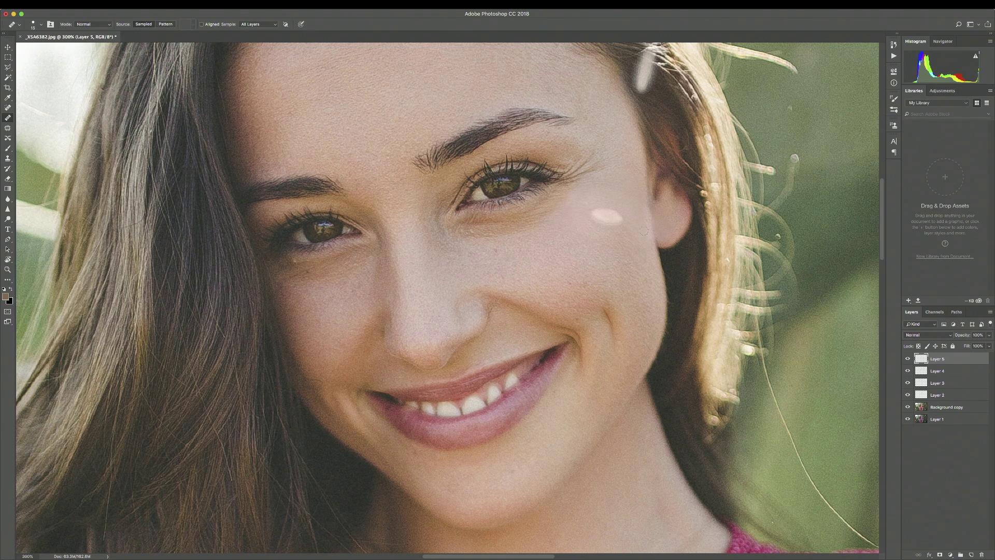
key("bracketright")
key("bracketright")
left_click_drag(607, 219, 593, 213)
left_click(547, 258, "alt")
left_click_drag(601, 210, 621, 222)
Add a new layer and blend the healed cheek area into the surrounding skin with a slightly smaller Clone Stamp
key("super+shift+n")
key("Return")
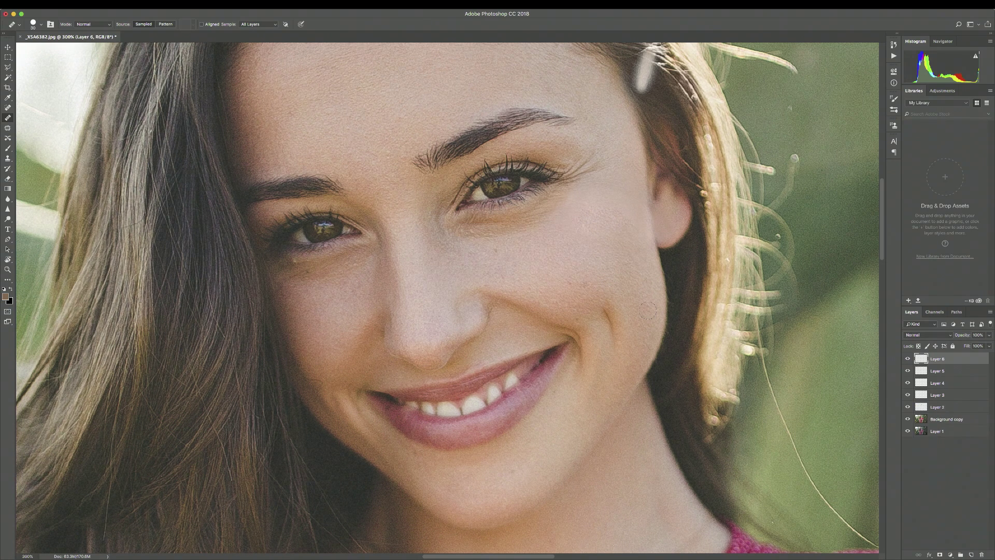
key("s")
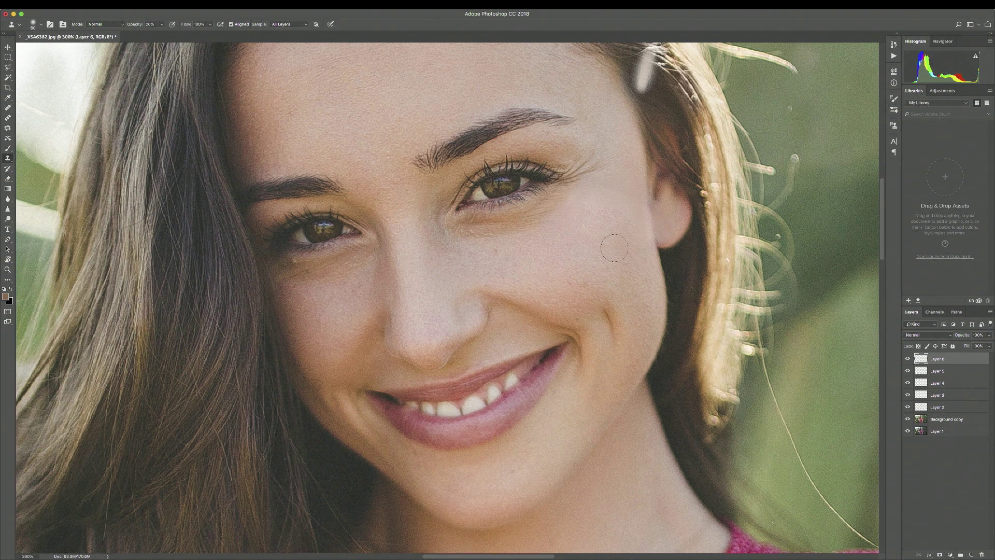
key("bracketleft")
left_click(544, 233, "alt")
mouse_move(560, 224)
left_mouse_down()
mouse_move(581, 226)
mouse_move(583, 238)
mouse_move(565, 223)
mouse_move(592, 206)
left_mouse_up()
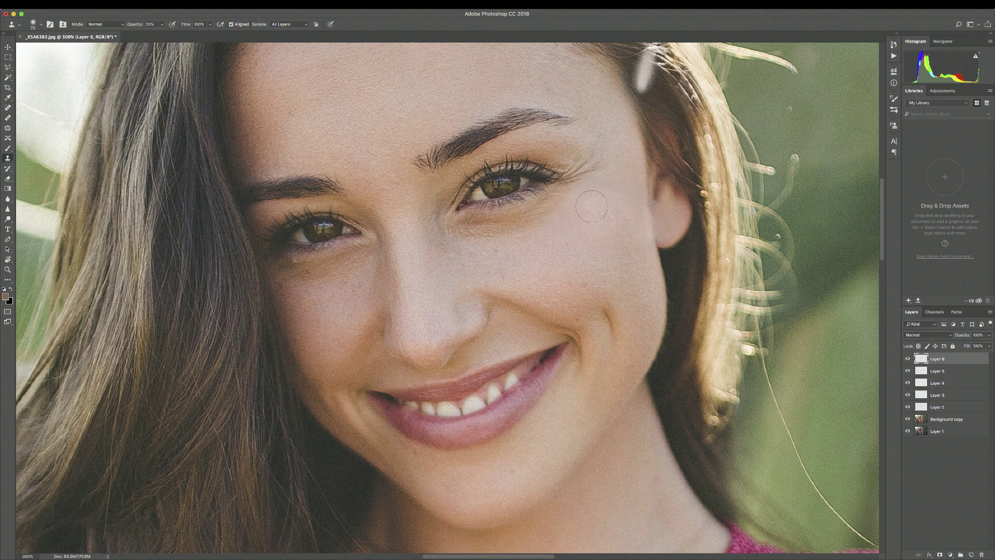
left_click(642, 282, "alt")
left_click_drag(638, 241, 626, 217)
left_click(553, 246, "alt")
mouse_move(576, 210)
left_mouse_down()
mouse_move(613, 201)
mouse_move(637, 249)
left_mouse_up()
left_click(604, 249, "alt")
left_click(564, 233, "alt")
mouse_move(574, 206)
left_mouse_down()
mouse_move(592, 183)
mouse_move(605, 183)
mouse_move(624, 257)
left_mouse_up()
left_click(589, 237, "alt")
left_click(622, 224, "alt")
left_click(625, 225, "alt")
left_click(631, 257, "alt")
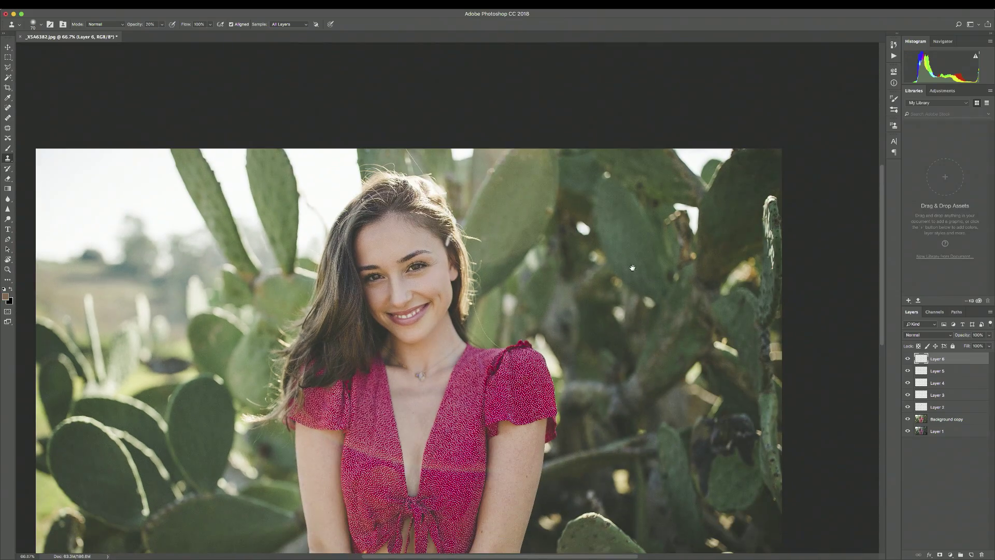
Examine the retouched cheek and ear area from a distance and up close
left_click_drag(496, 278, 635, 228)
left_click(491, 272, "super")
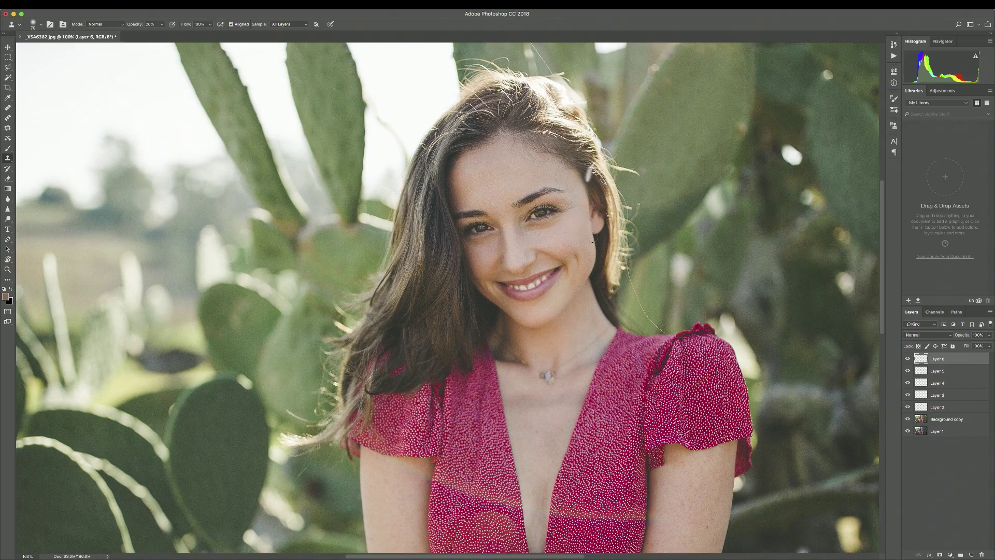
left_click(592, 228, "super")
left_click(592, 227, "super")
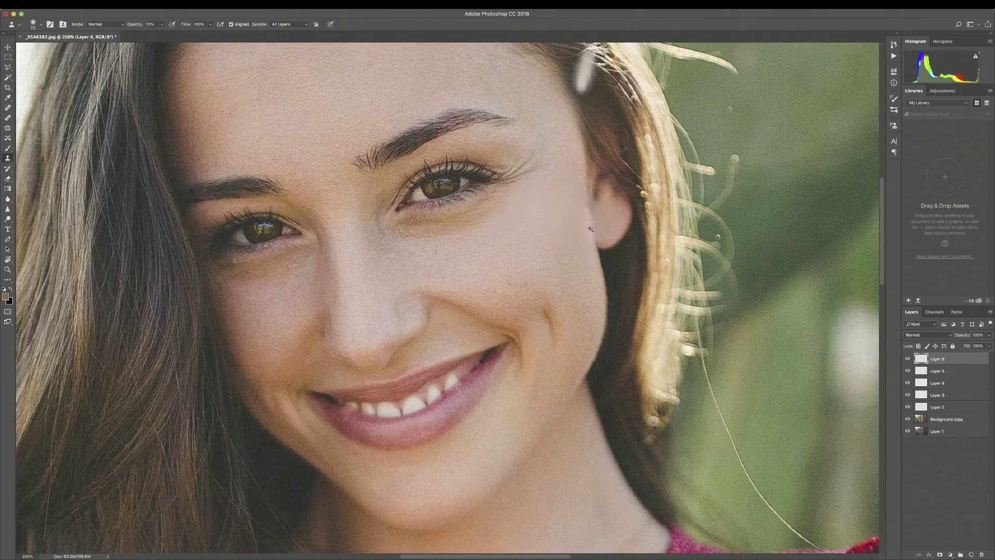
left_click(592, 227, "super")
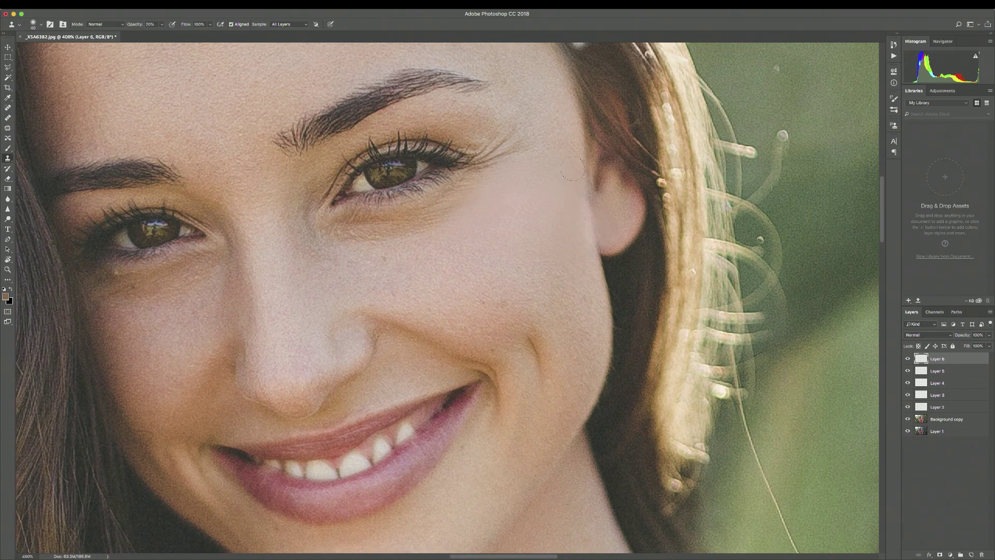
left_click(560, 134, "alt")
key("super+1")
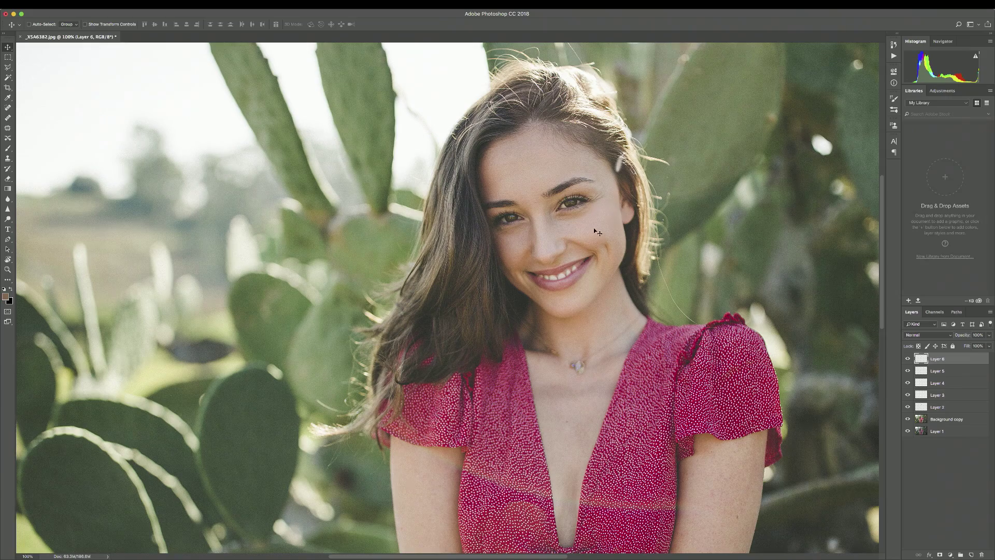
scroll(606, 223, "up", 3)
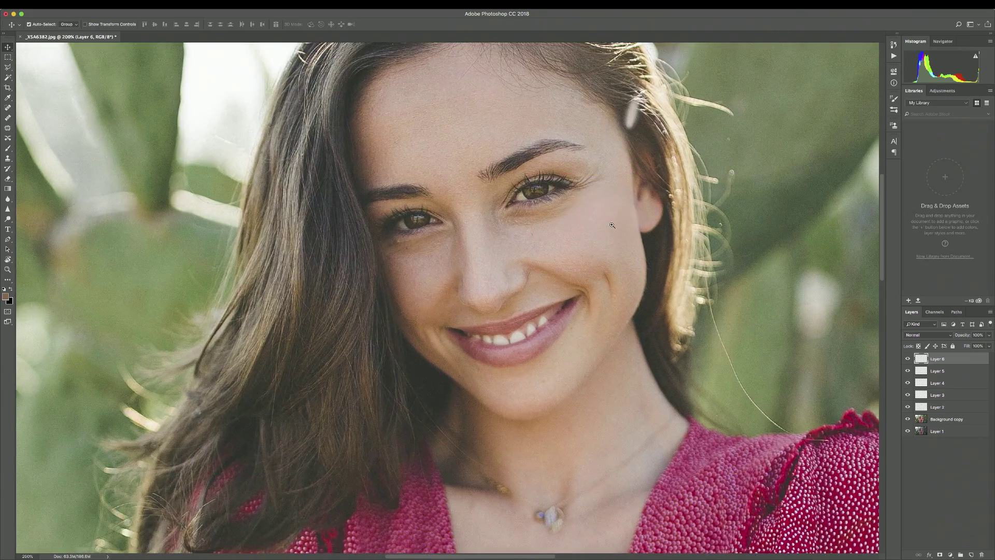
Add a new layer and clone nearby dark hair over the lower part of the pale streak at the hairline beside the temple
key("super+1")
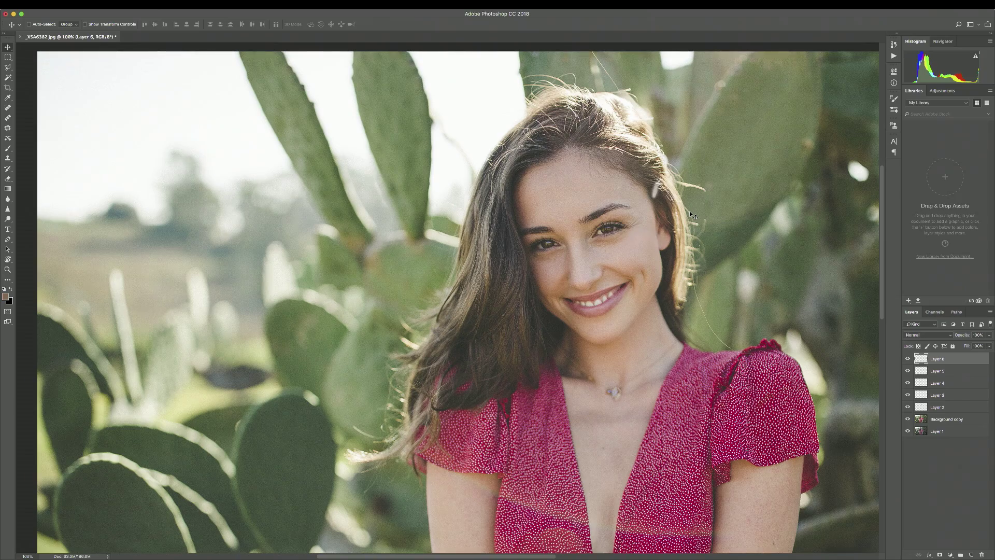
left_click(662, 191, "super")
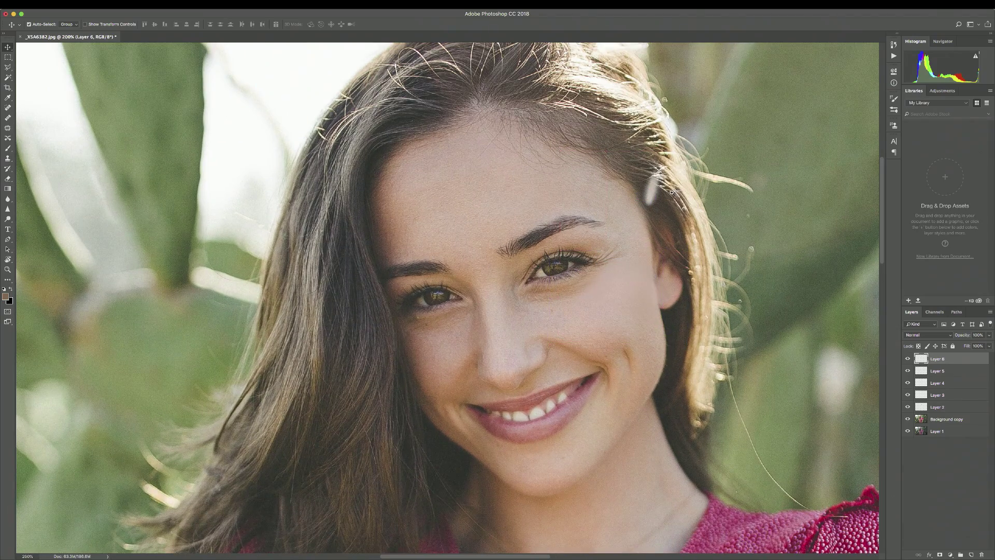
left_click(663, 194, "super")
left_click_drag(654, 225, 646, 232)
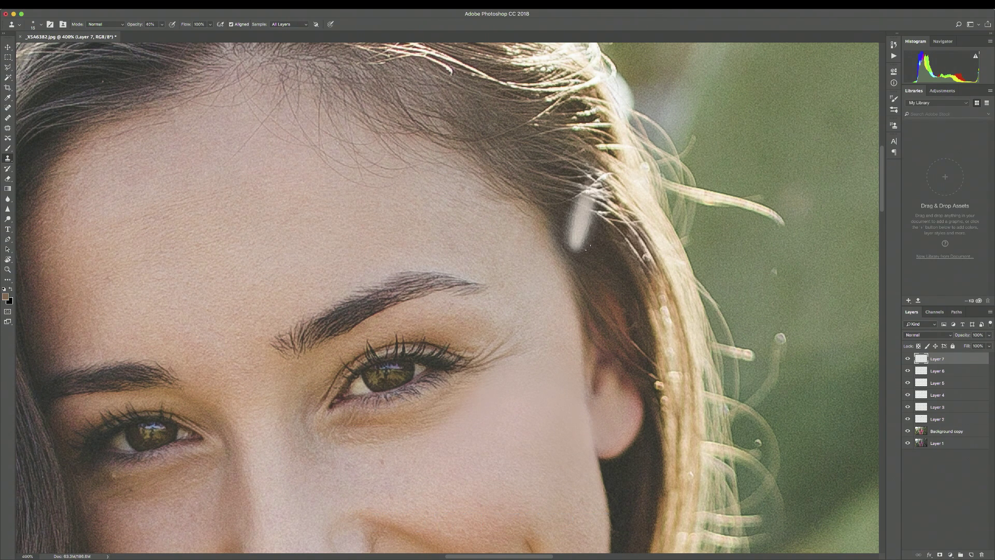
mouse_move(588, 231)
left_mouse_down()
mouse_move(584, 242)
mouse_move(580, 224)
mouse_move(576, 243)
left_mouse_up()
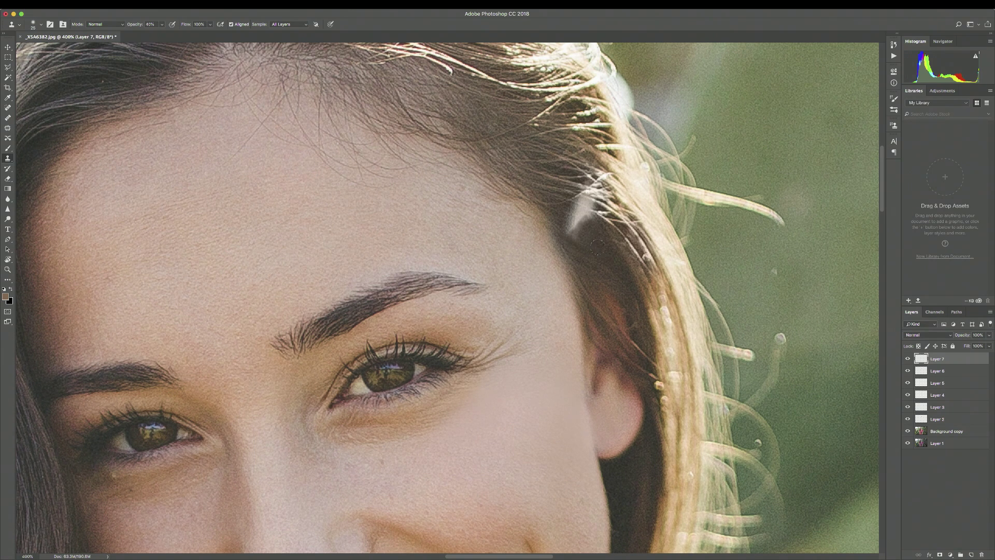
mouse_move(573, 235)
left_mouse_down()
mouse_move(587, 208)
mouse_move(558, 212)
mouse_move(582, 223)
left_mouse_up()
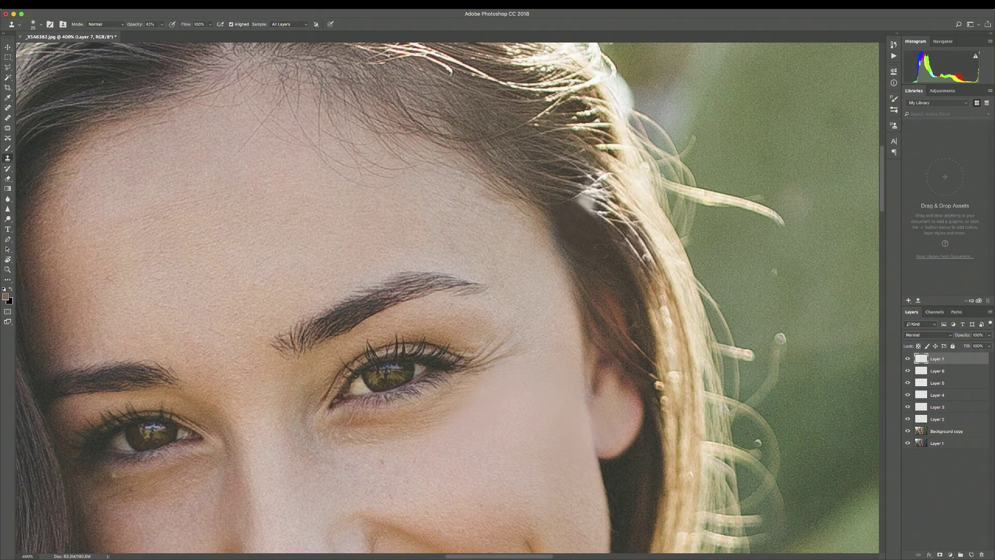
Add a new layer and soften the cloned hairline edge beside the temple with a larger Clone Stamp at reduced opacity
scroll(635, 247, "down", 2)
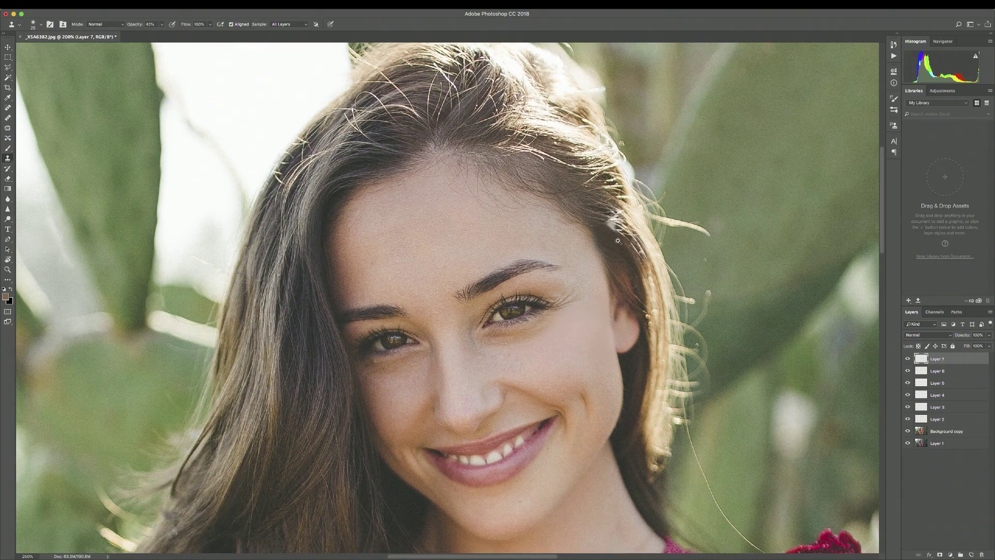
scroll(622, 242, "up", 1)
key("super+shift+n")
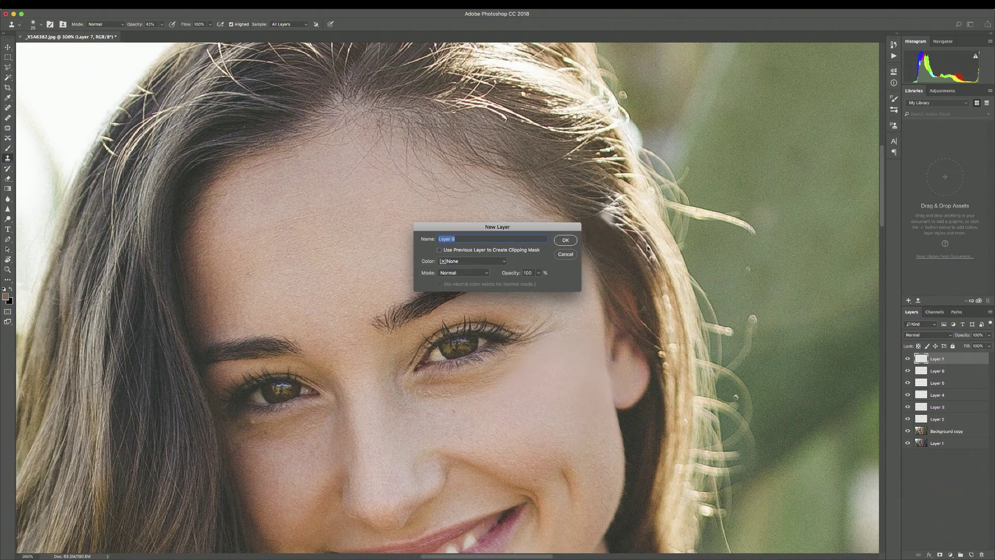
key("Return")
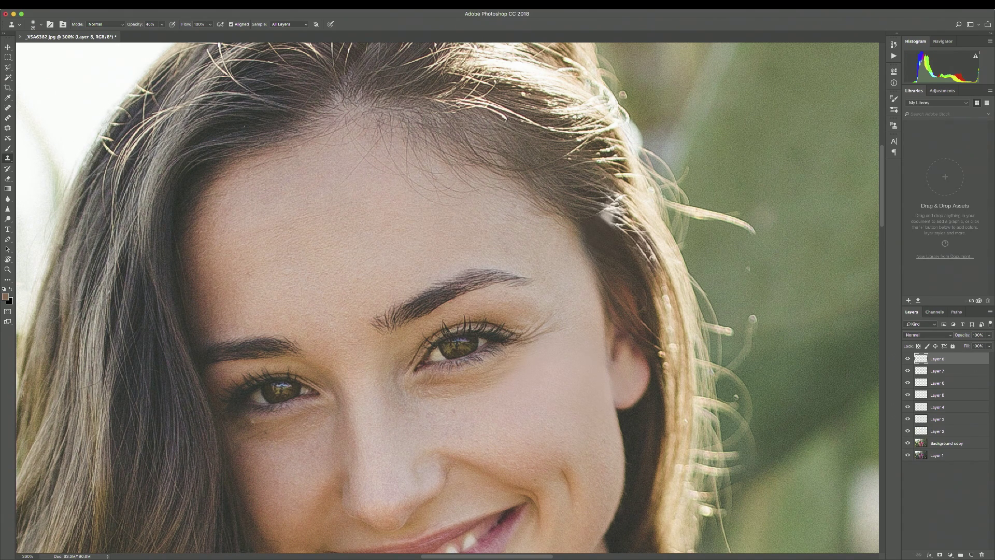
key("bracketright")
mouse_move(617, 243)
left_mouse_down()
mouse_move(608, 222)
mouse_move(580, 202)
mouse_move(592, 225)
left_mouse_up()
left_click(588, 228)
Add another new layer and clone adjacent hair over the remaining white spot above the temple, sampling from below and beside it
key("super+shift+n")
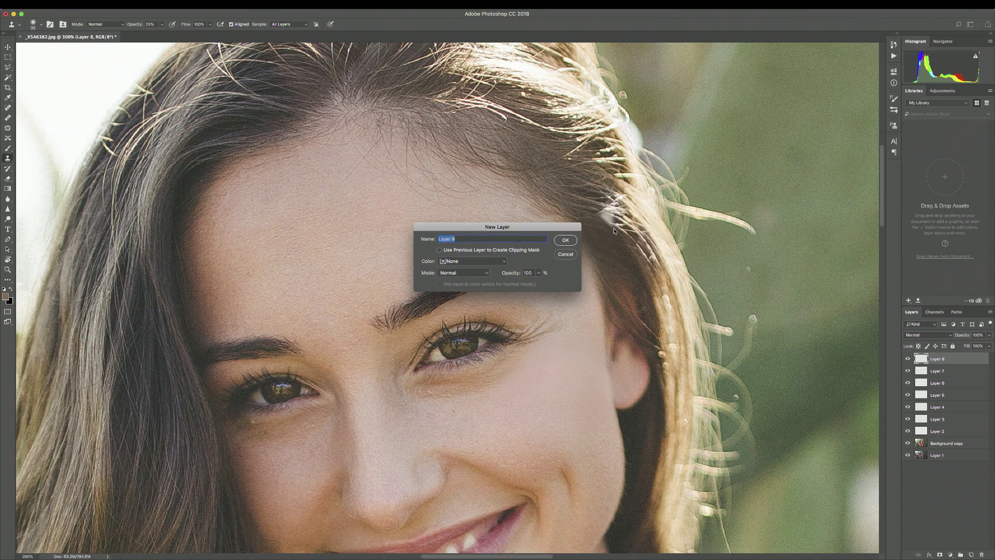
key("Return")
scroll(614, 231, "up", 1)
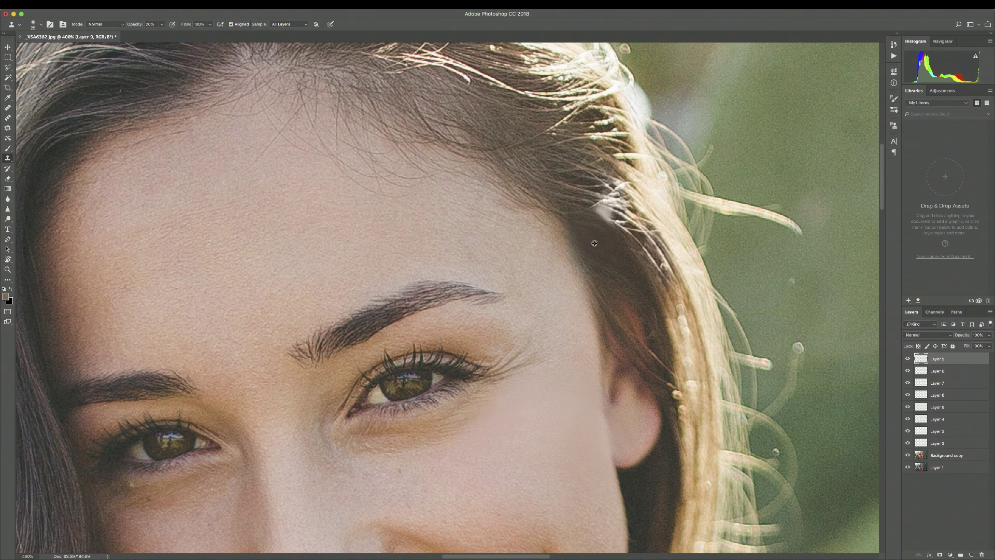
left_click(596, 242, "alt")
left_click(604, 211)
left_click(604, 211)
left_click(581, 198, "alt")
left_click(610, 208)
left_click_drag(604, 202, 611, 204)
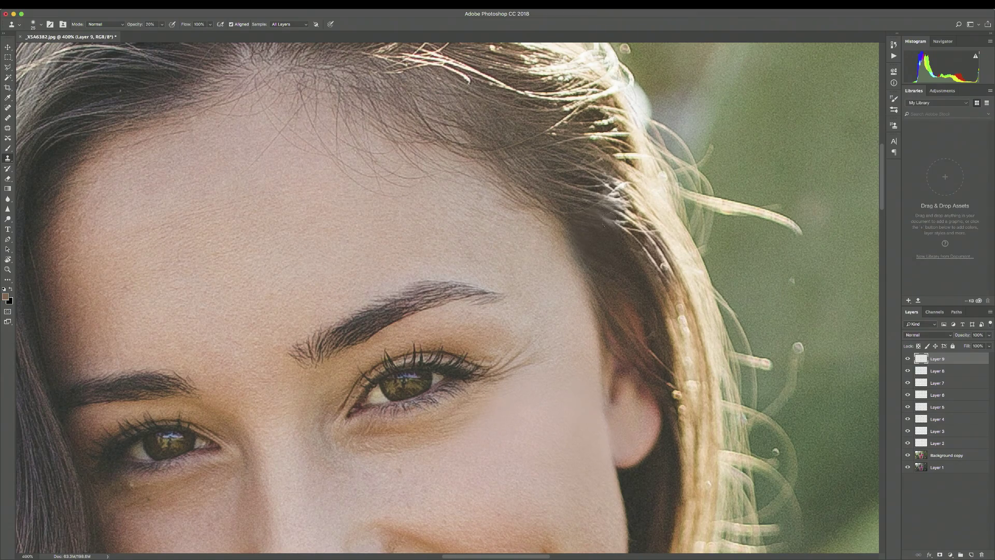
Compare the whole retouched portrait with its unretouched version by repeatedly isolating the Background copy layer and restoring all layers
scroll(651, 244, "down", 3)
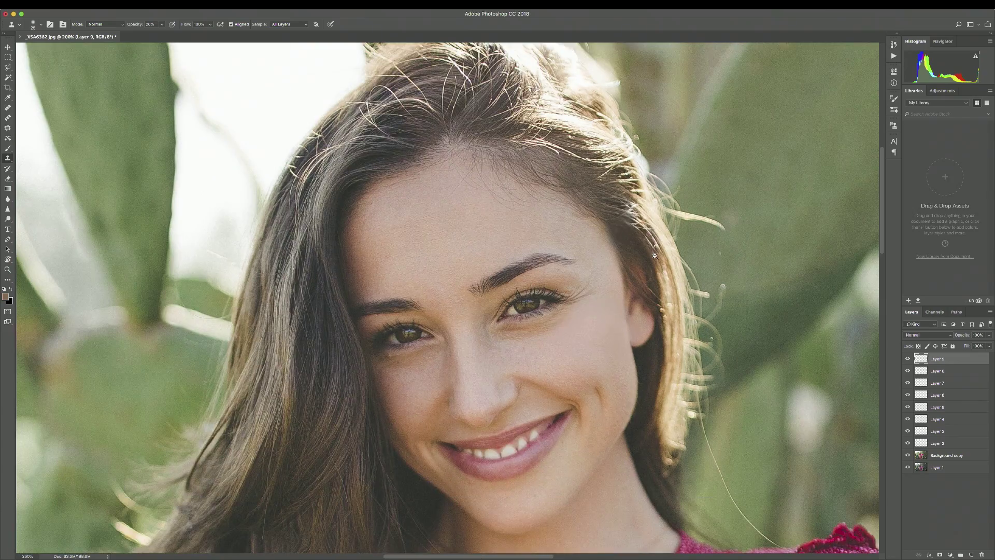
left_click_drag(657, 276, 668, 248)
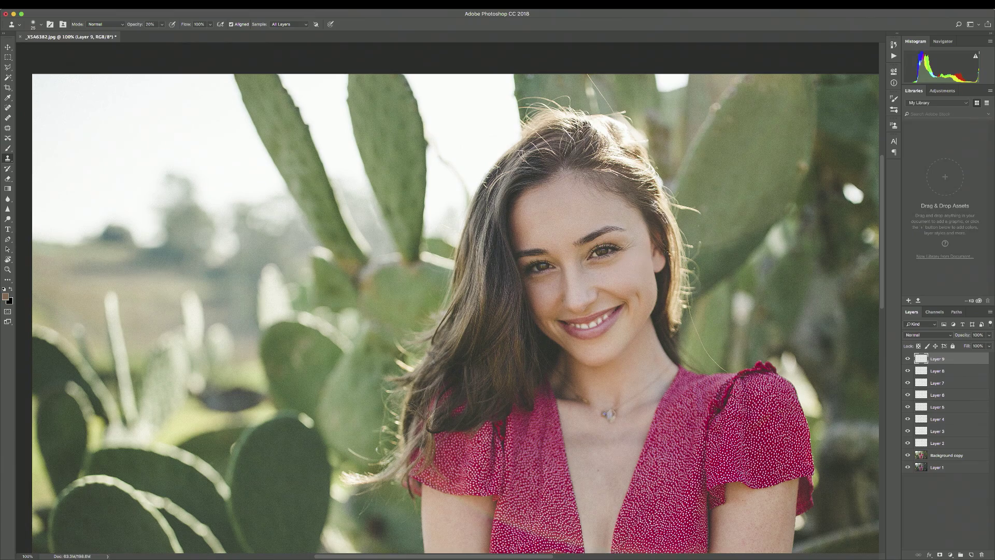
left_click_drag(684, 365, 663, 317)
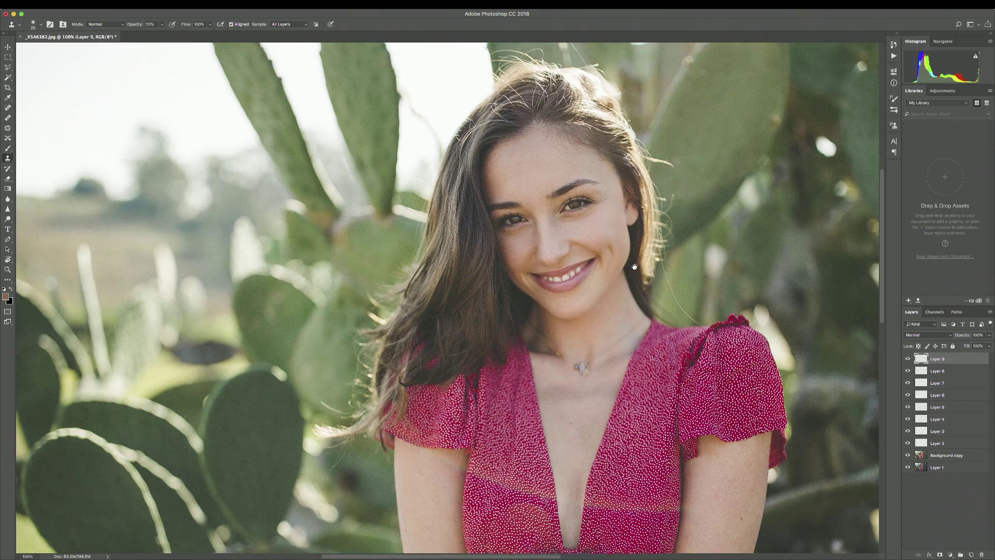
key("super+minus")
left_click_drag(544, 302, 659, 280)
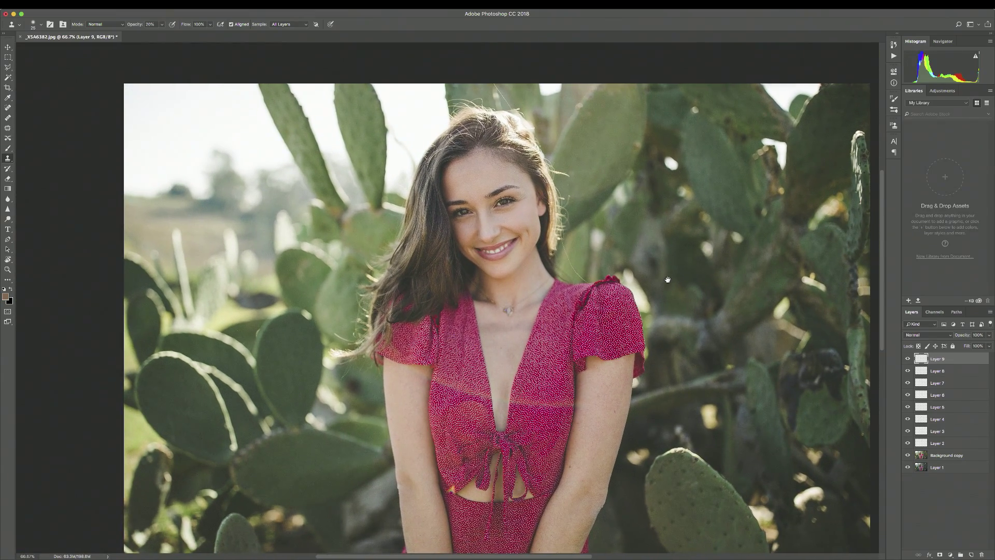
left_click_drag(579, 312, 640, 286)
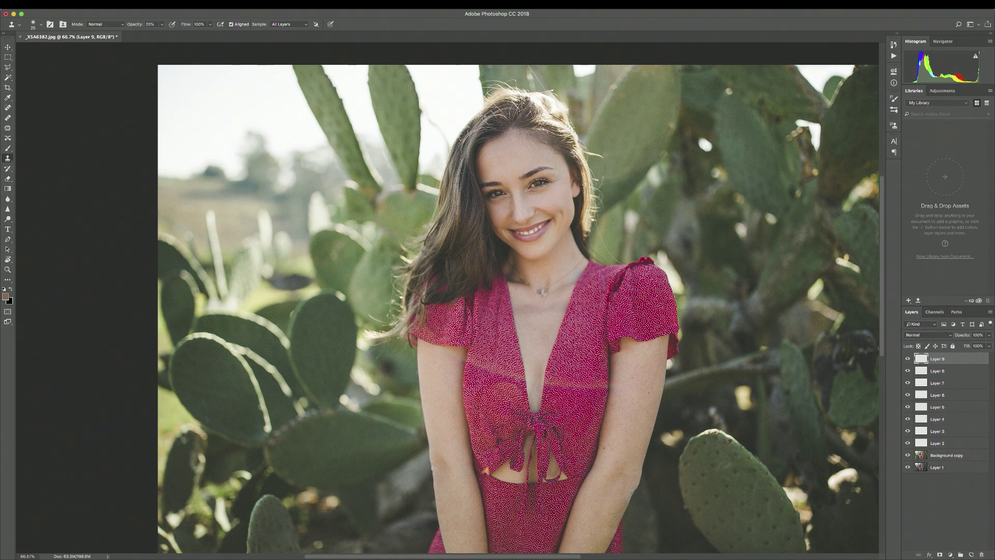
left_click(907, 455, "alt")
left_click(908, 455, "alt")
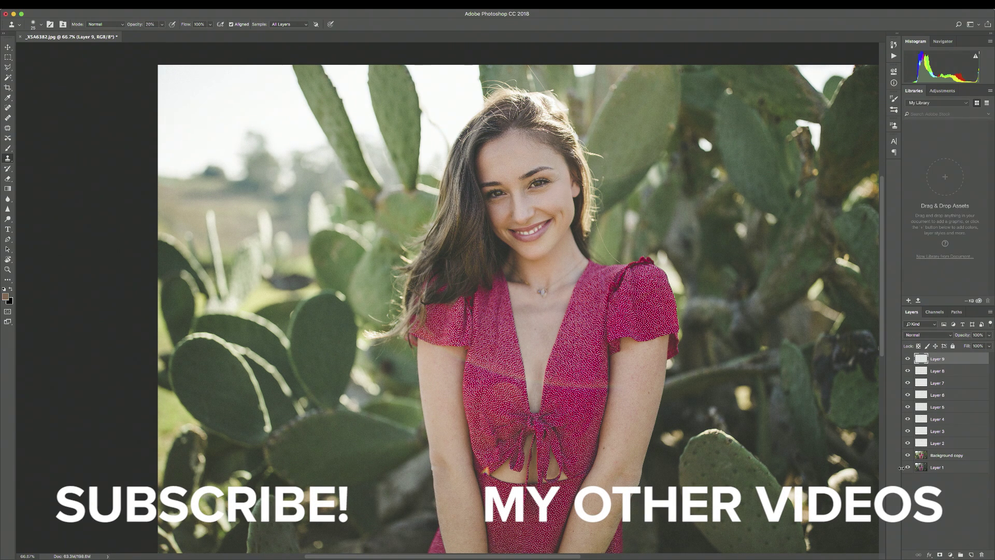
left_click(907, 455, "alt")
left_click(908, 455, "alt")
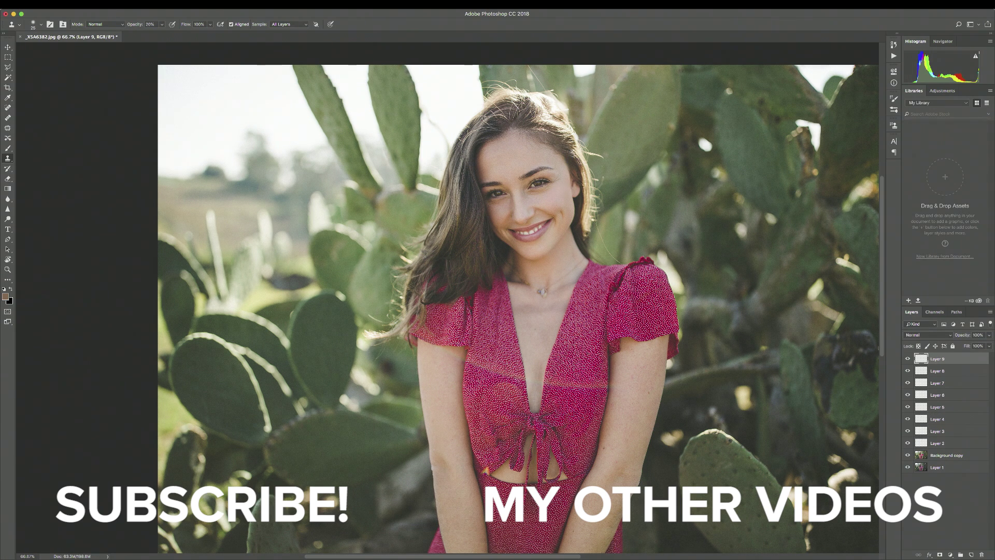